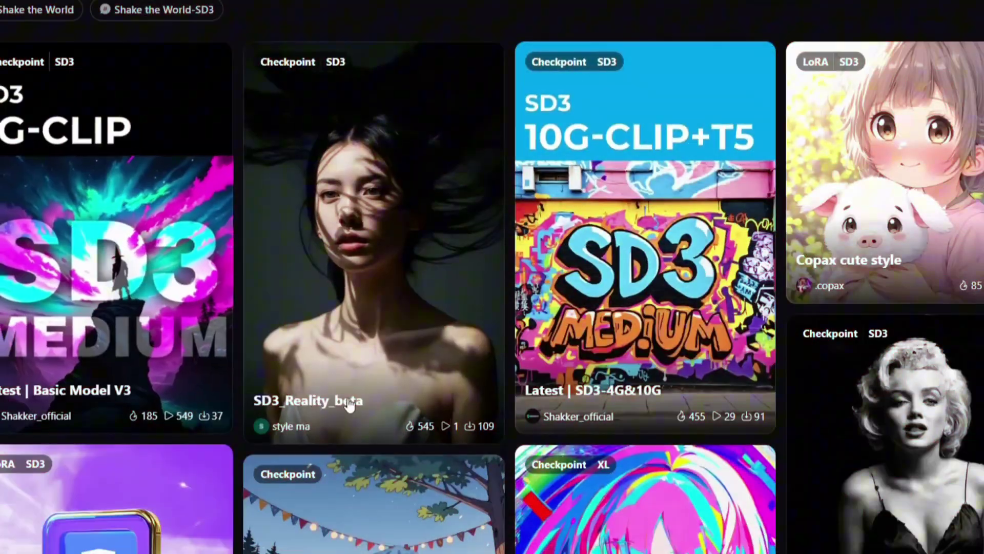
scroll(349, 404, down, 3)
scroll(459, 398, down, 5)
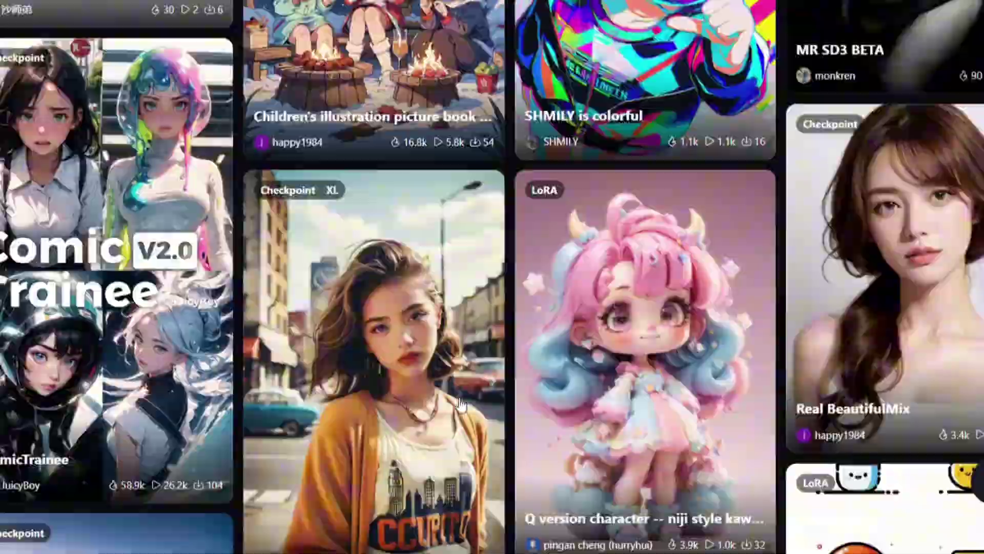
scroll(460, 405, down, 10)
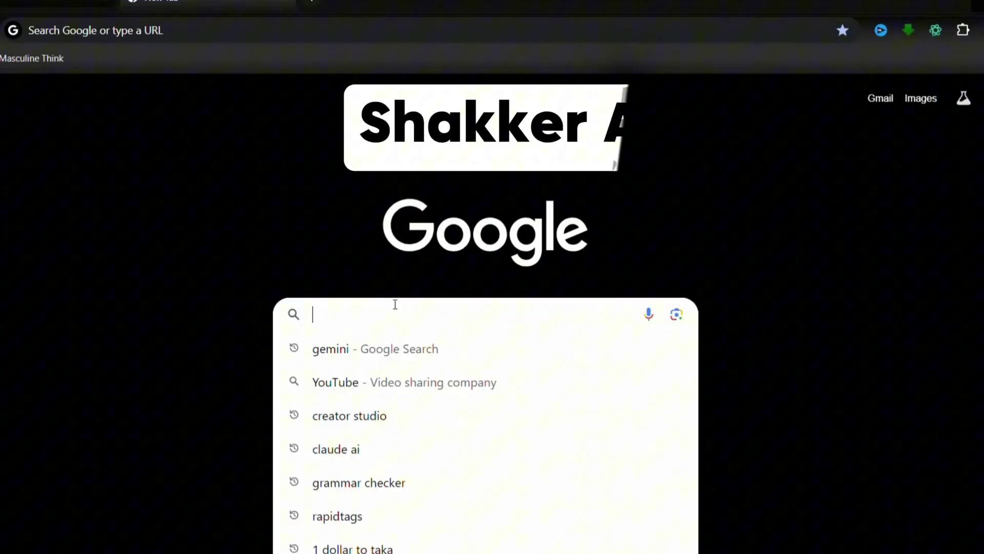
- Search Google for "shakkar ai" and open the Shakker AI website from the results
text(shak)
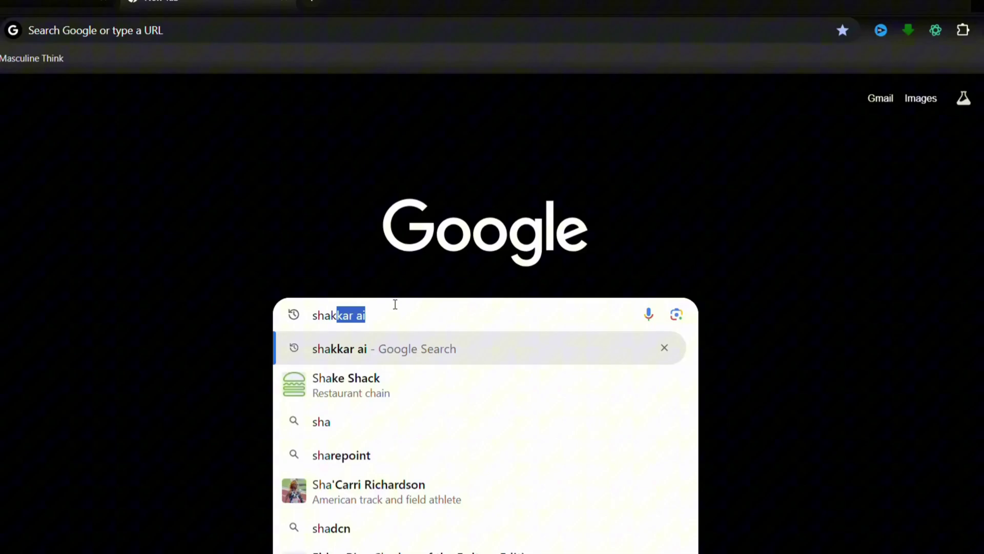
text(kar ai)
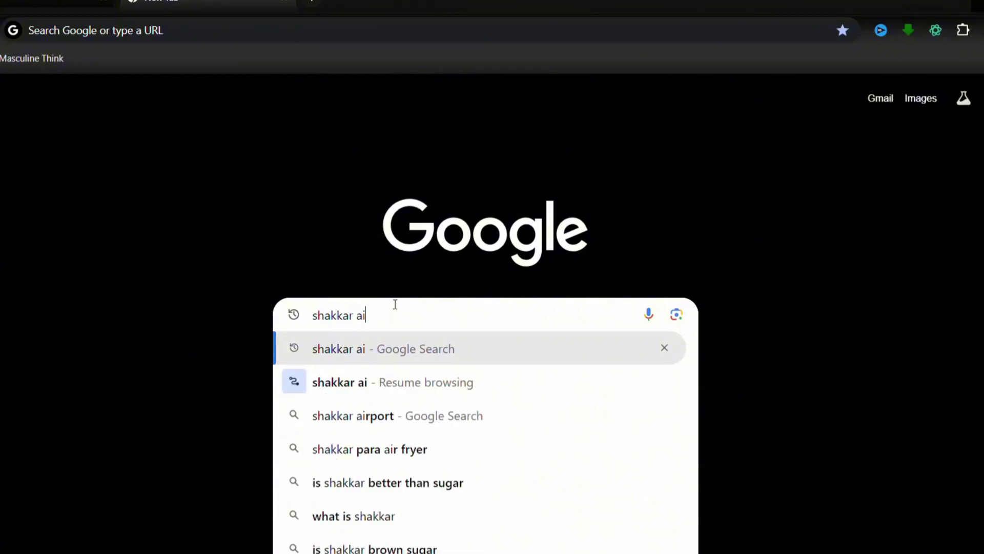
key(Return)
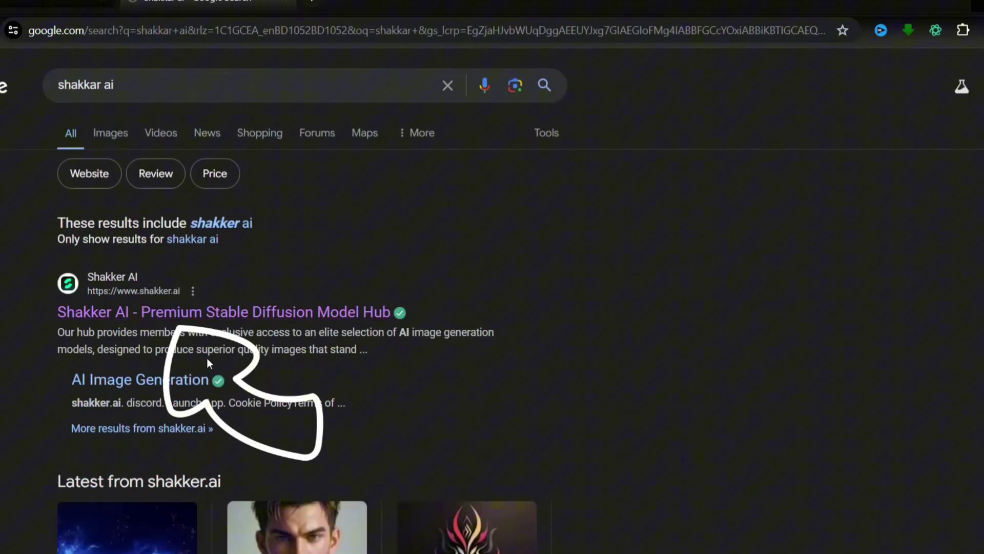
click(124, 316)
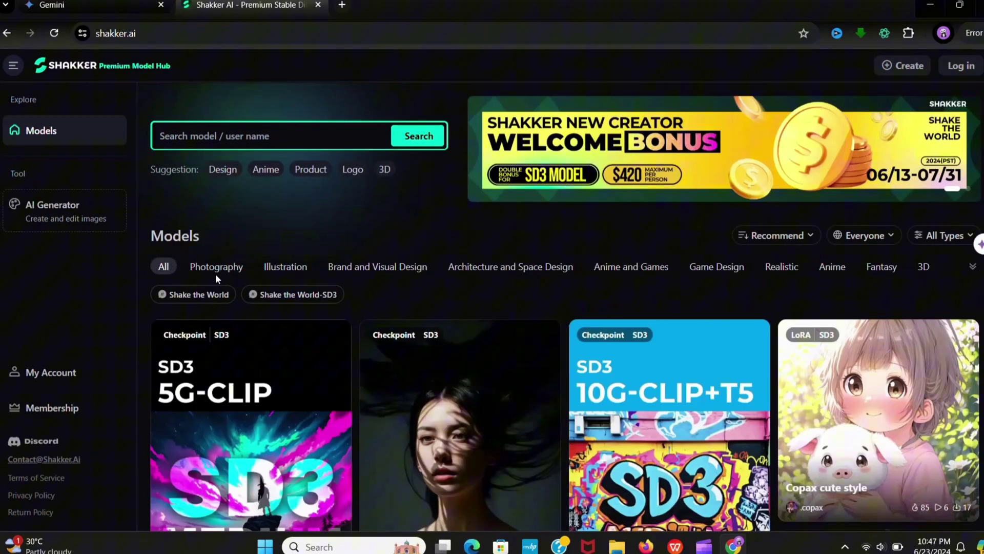
- Log in to Shakker with a Google account
click(960, 67)
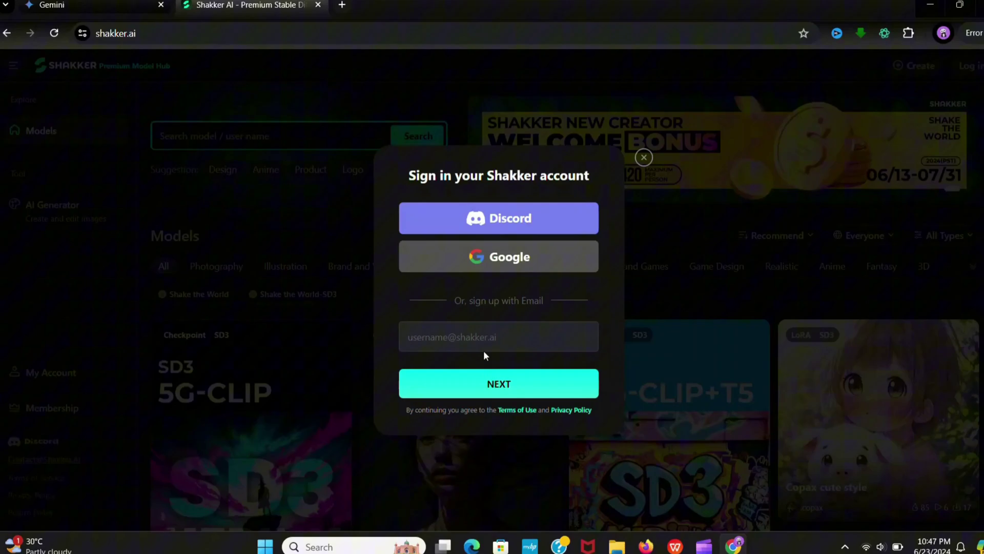
click(478, 261)
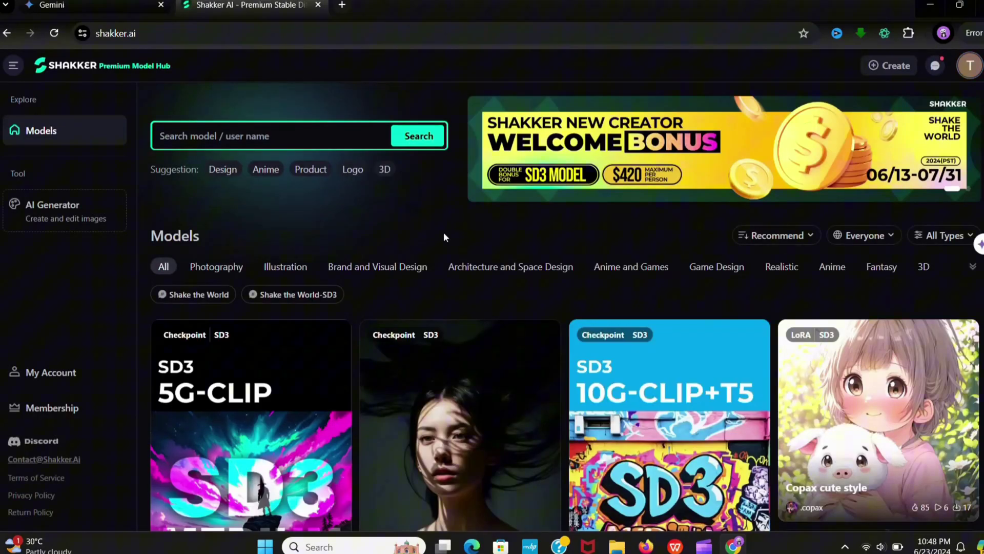
- Start creating a new model from the Shakker model hub's create options
scroll(514, 348, down, 1)
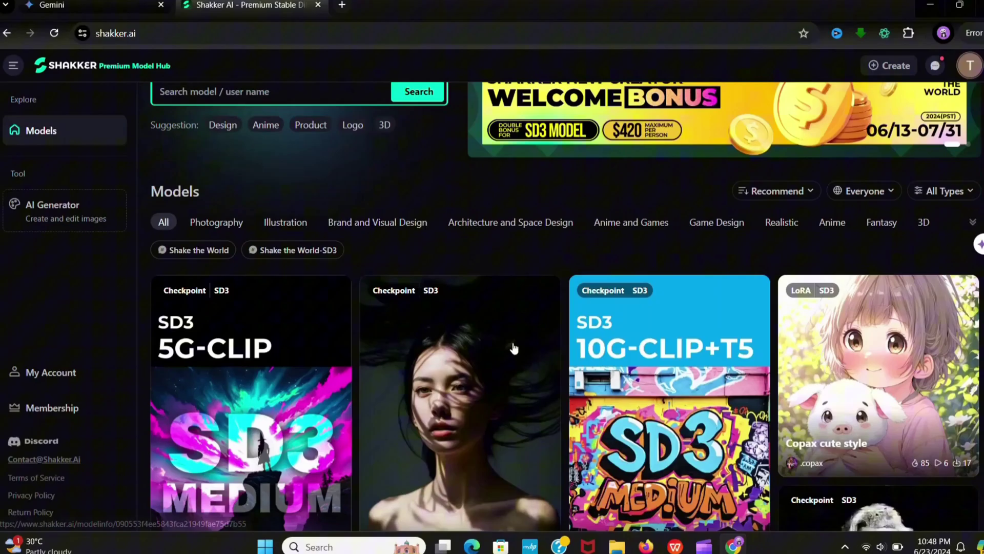
scroll(514, 348, down, 8)
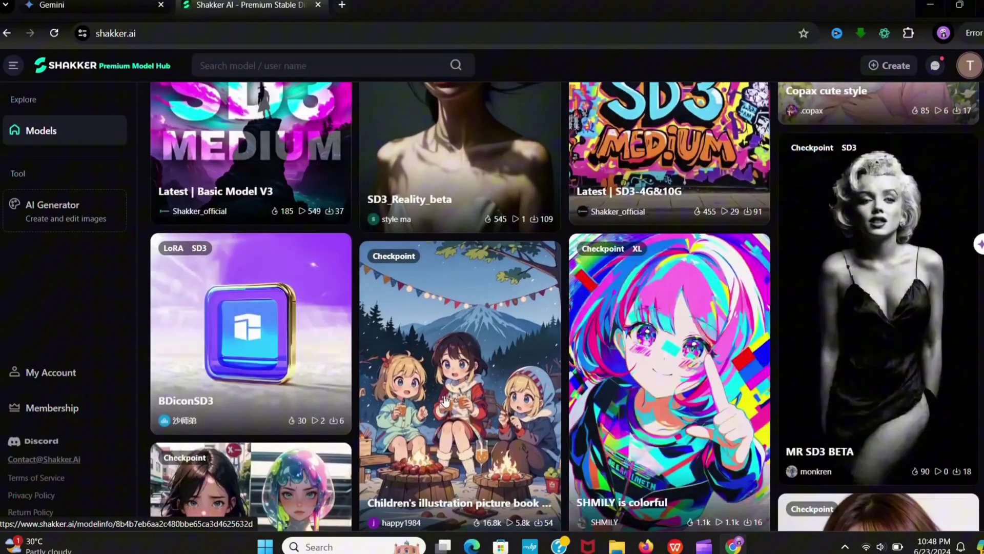
scroll(445, 400, down, 12)
scroll(522, 399, up, 10)
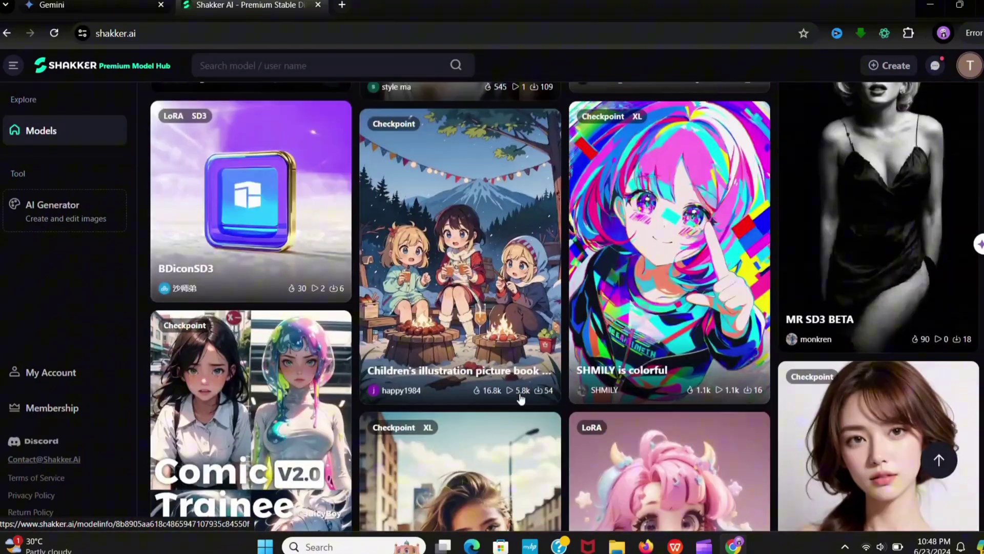
scroll(521, 399, up, 15)
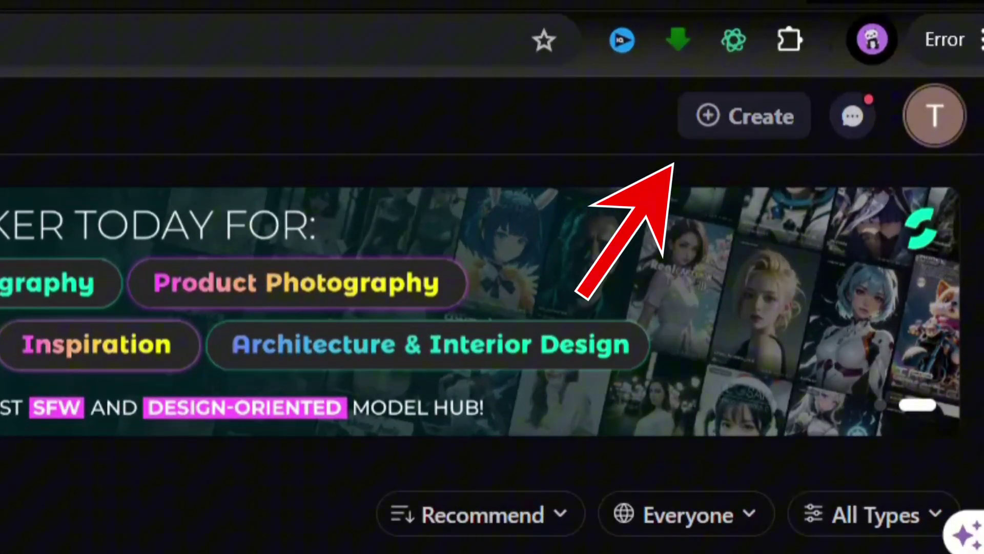
click(756, 128)
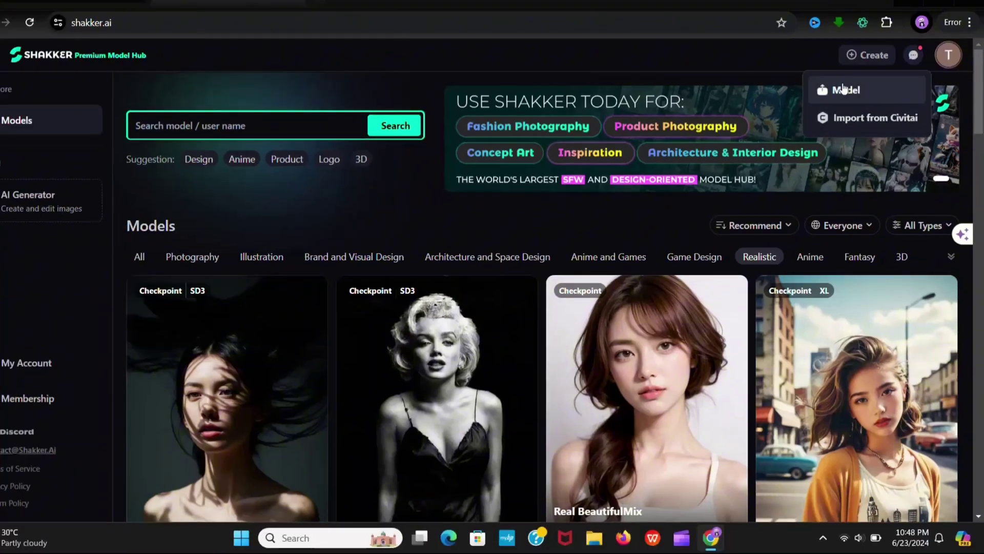
click(843, 90)
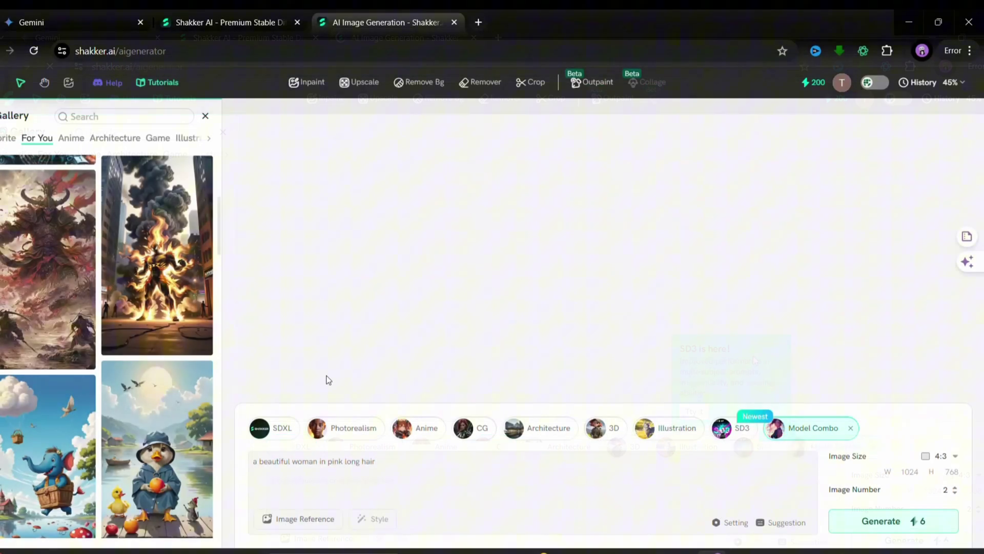
scroll(96, 296, down, 10)
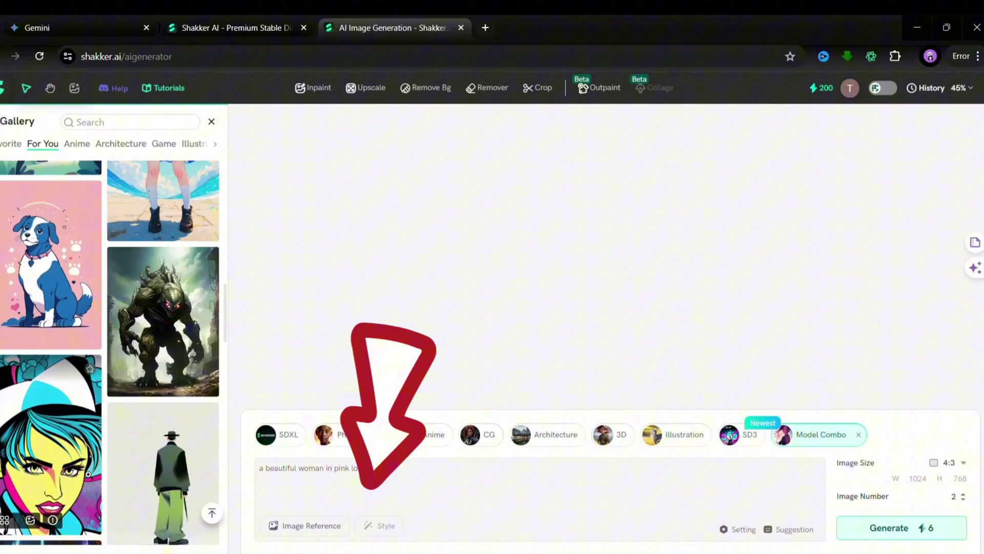
scroll(56, 427, down, 4)
scroll(46, 427, up, 4)
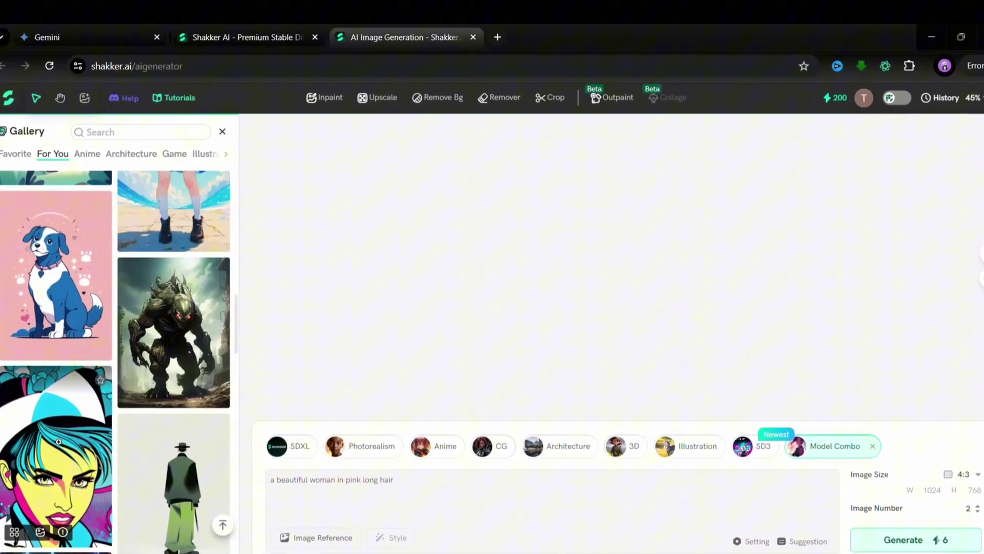
scroll(57, 440, down, 2)
scroll(57, 440, up, 4)
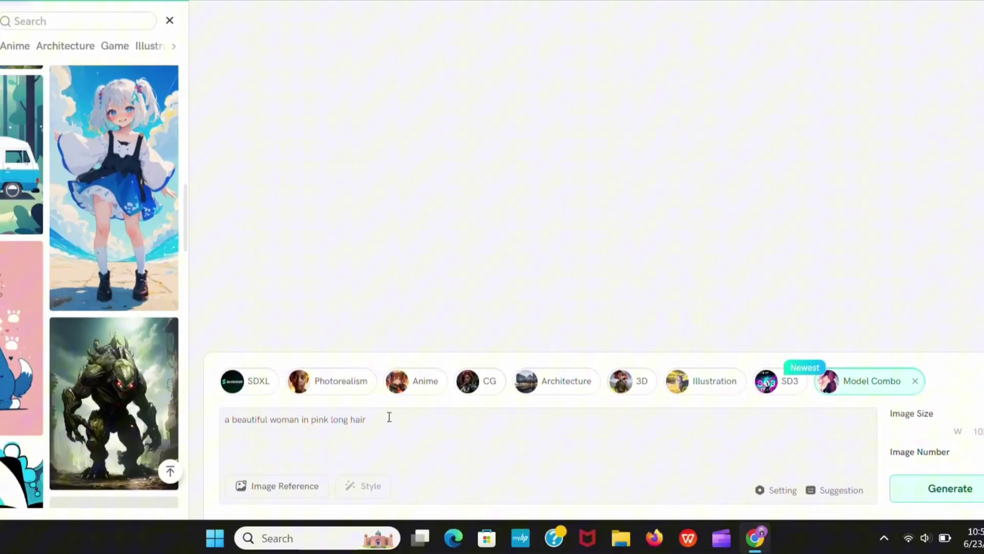
- Replace the AI generator's prompt with "a beautiful woman wearing space outfit in cyberpunk style"
drag(358, 444, 172, 444)
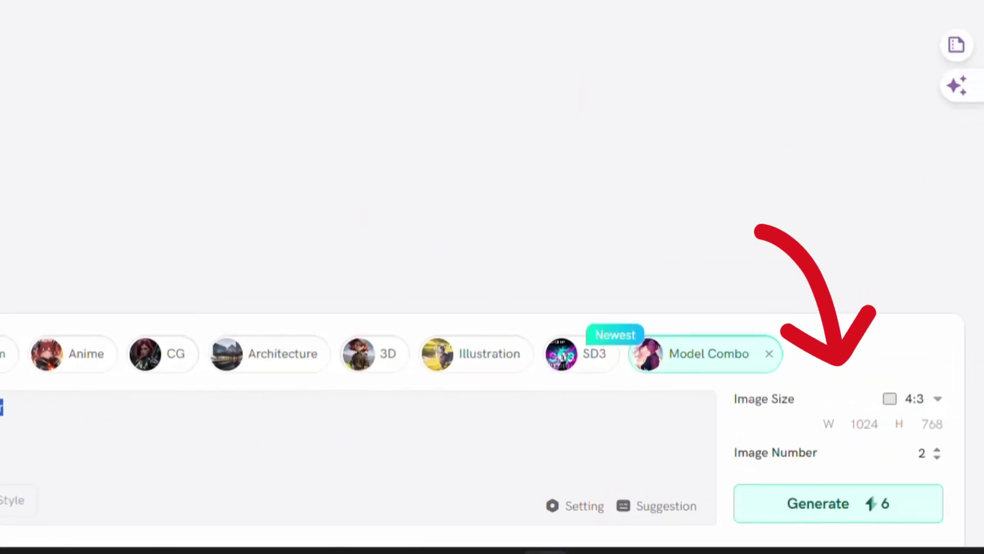
key(BackSpace)
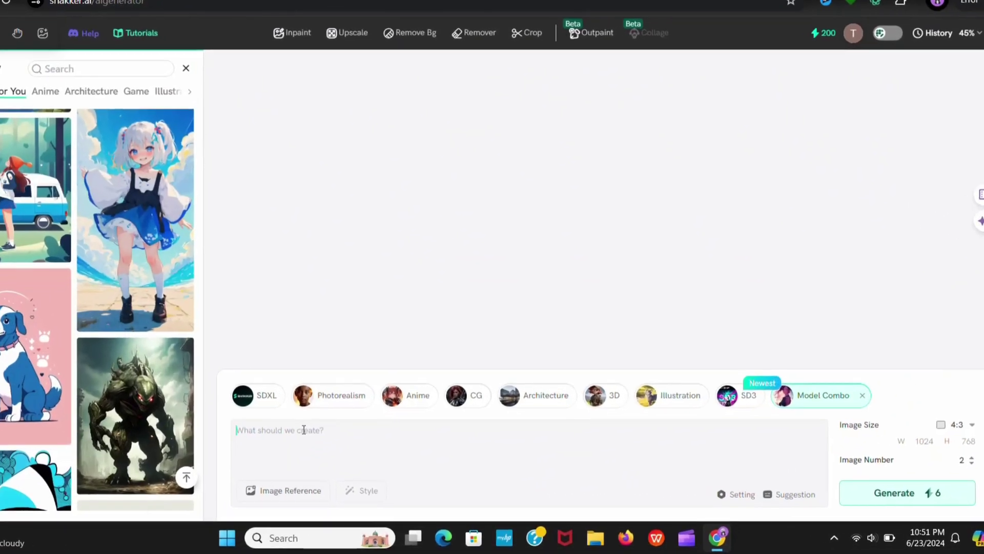
text(a beaut)
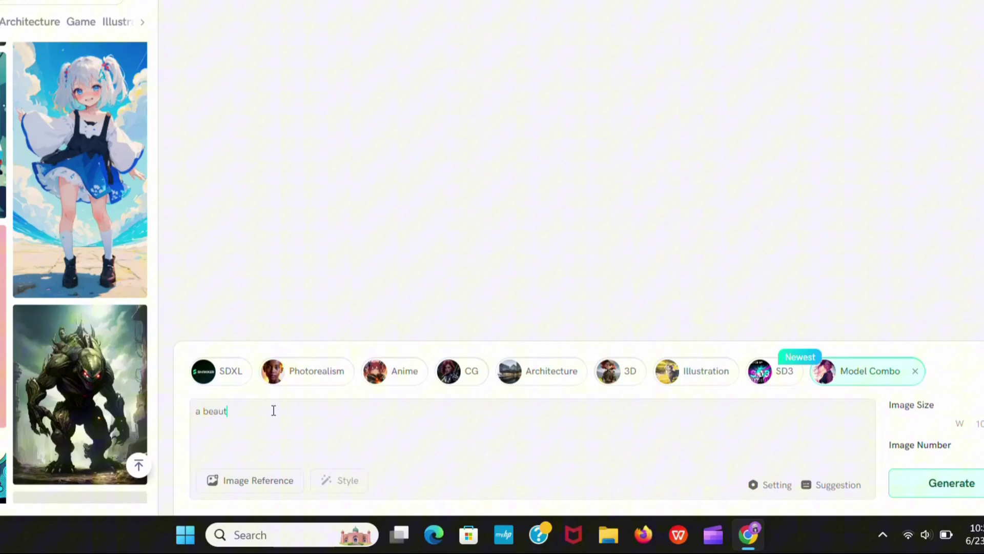
text(iful woman wearing space outfit i)
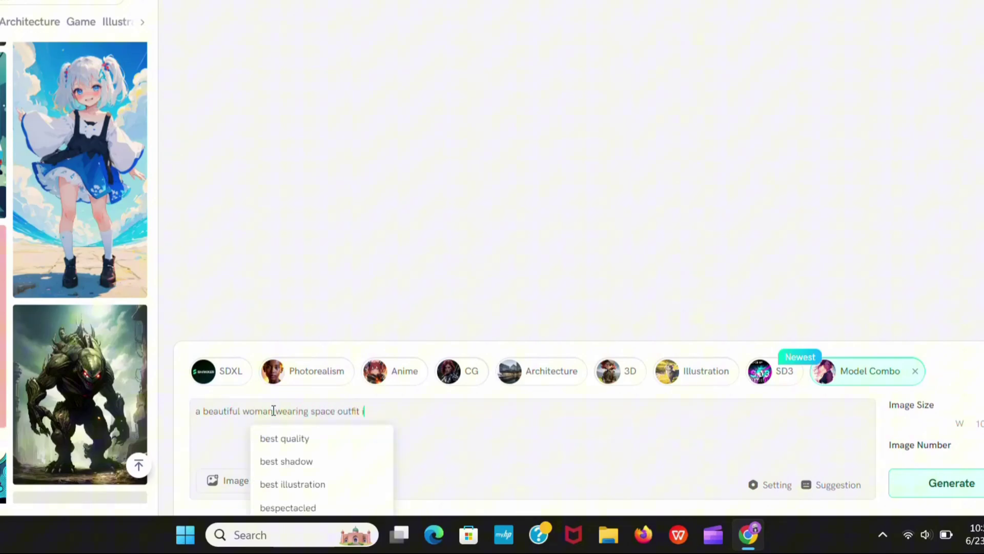
text( style)
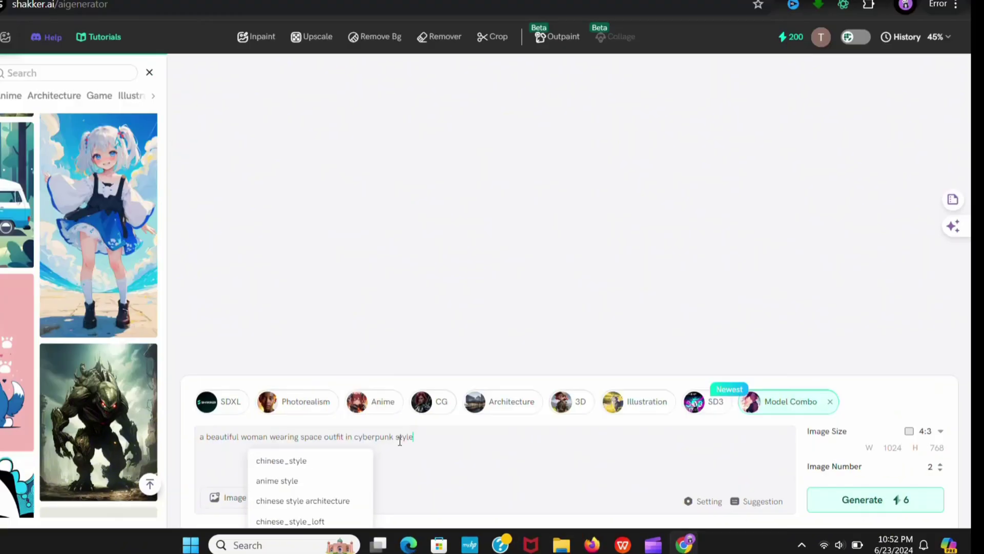
- Choose the Photorealism model and generate images from the cyberpunk prompt
click(310, 412)
click(859, 499)
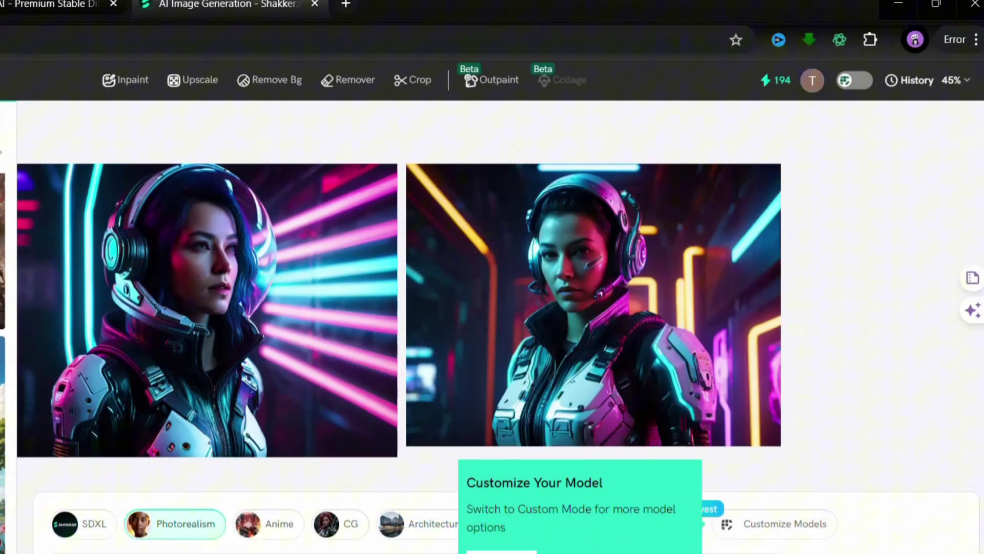
- Switch to Custom Mode and replace the prompt with "a woman reading book infront of candle cinematic lighting", using the suggested "cinematic lighting" tag
click(501, 552)
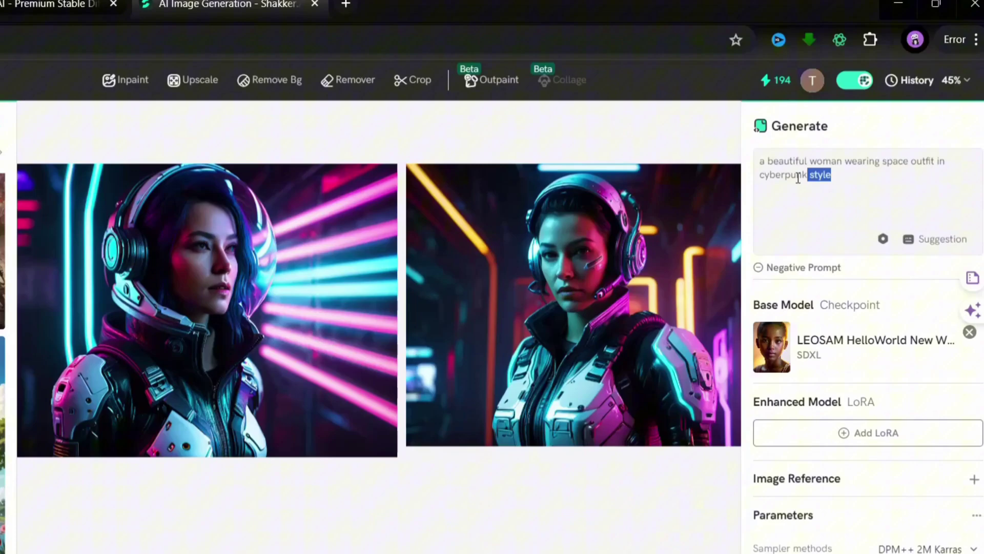
drag(798, 178, 755, 167)
key(BackSpace)
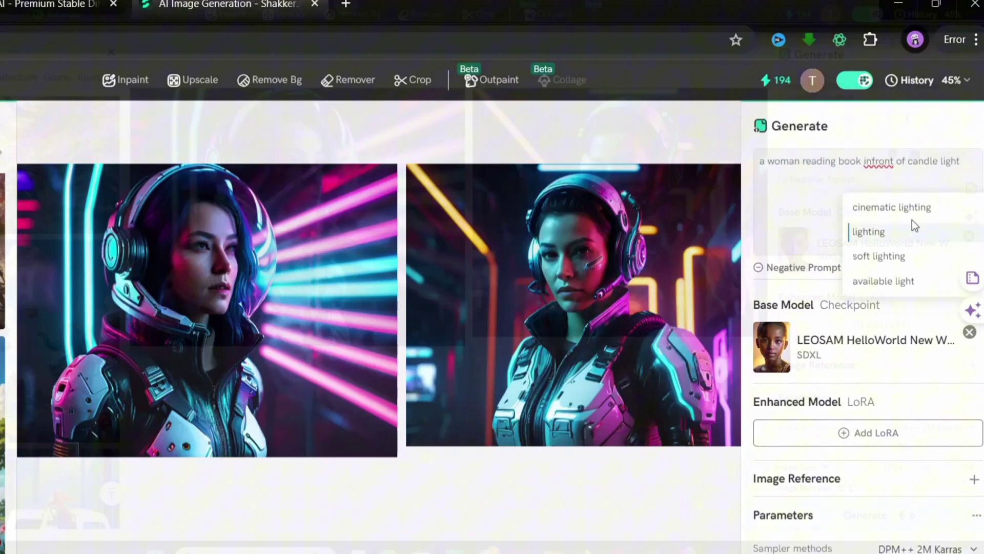
click(907, 209)
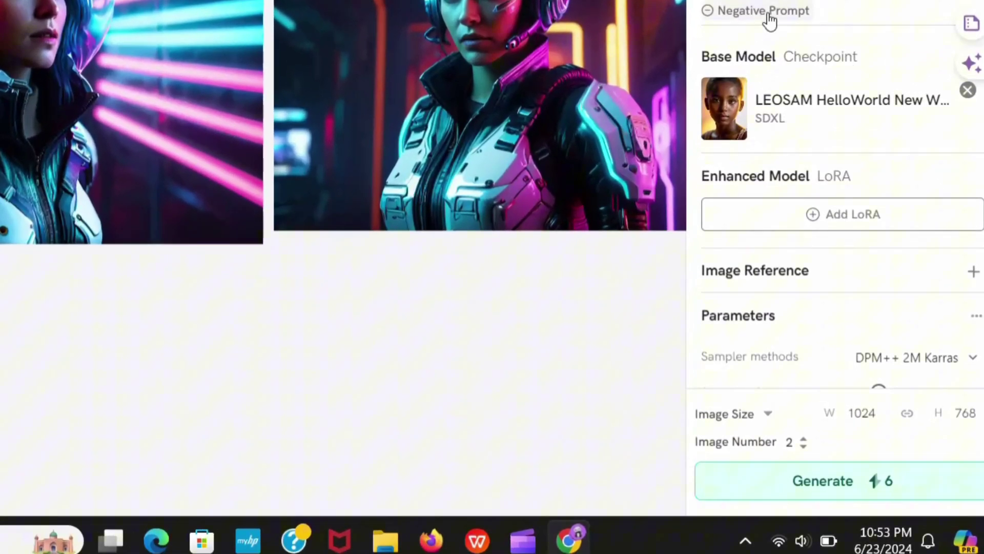
- Go through the seed and Face/hand Fix parameters, keep the seed random, and generate images from the candle prompt
scroll(839, 300, down, 3)
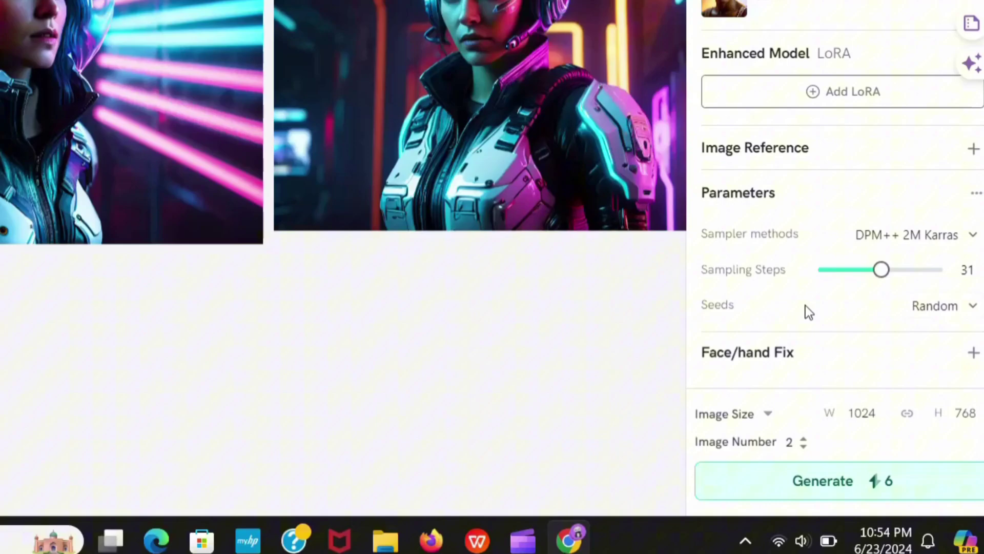
click(943, 306)
click(949, 353)
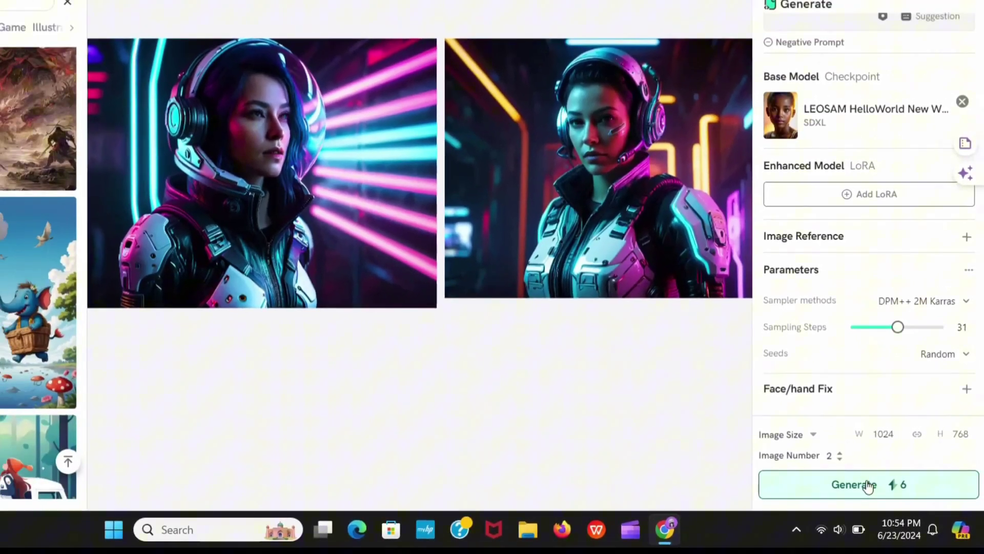
click(868, 485)
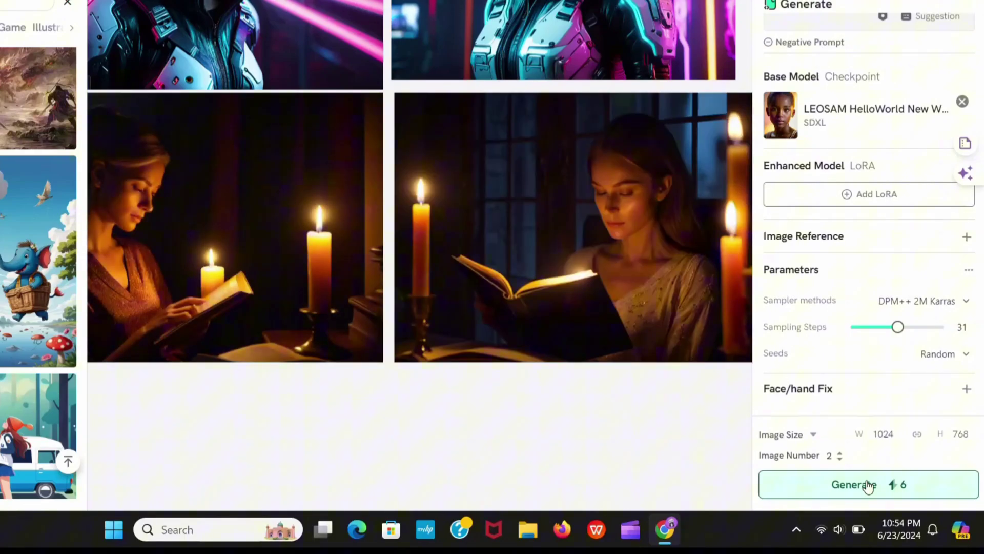
scroll(842, 340, up, 2)
scroll(615, 270, up, 3)
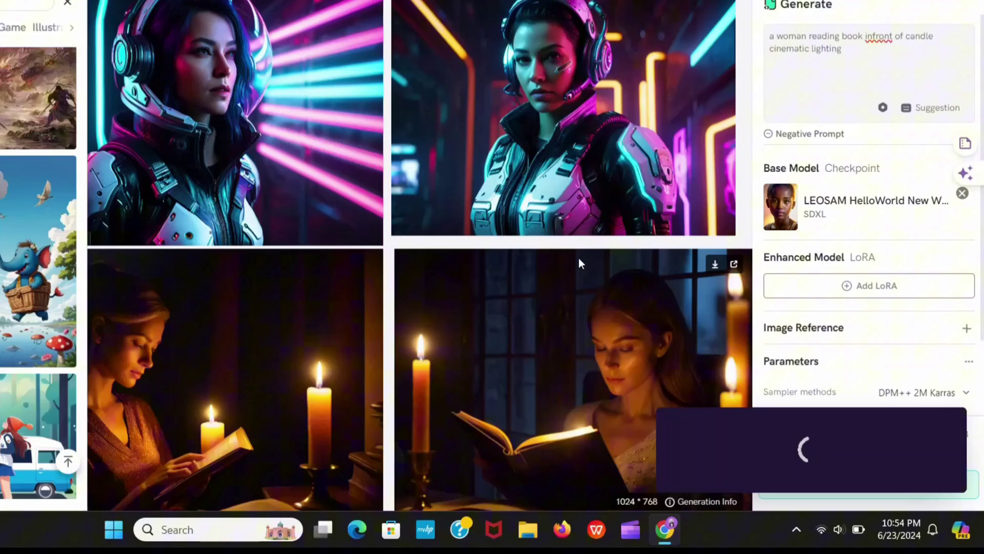
scroll(571, 256, down, 4)
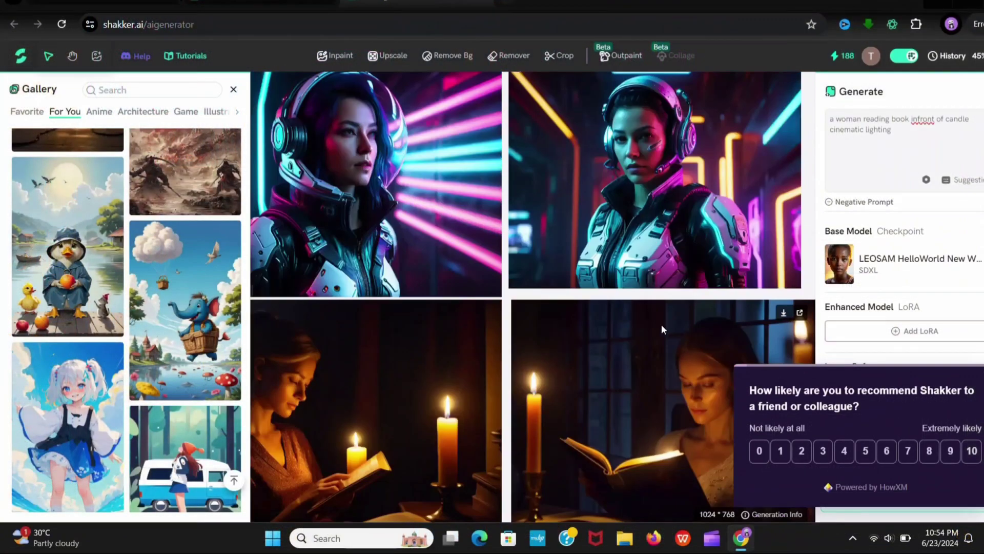
scroll(661, 329, down, 4)
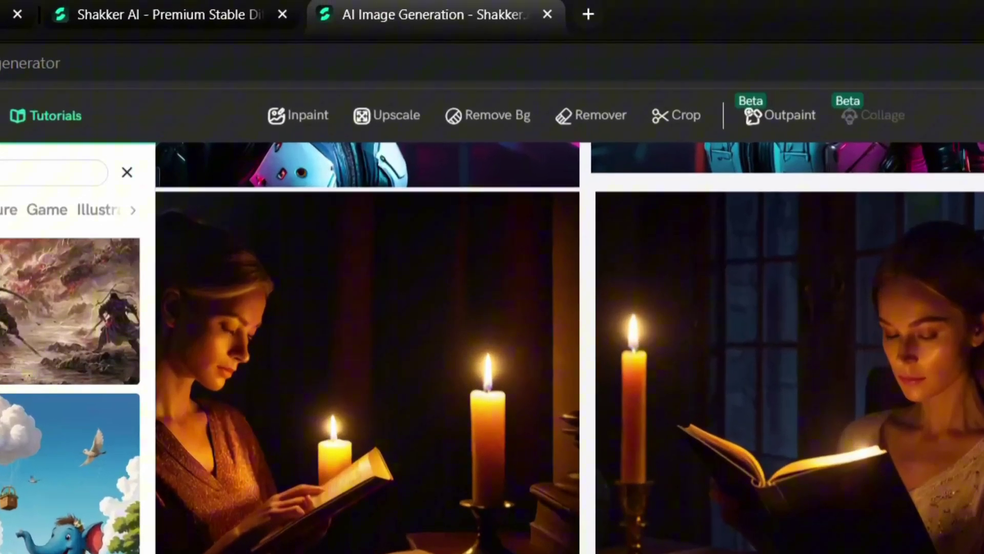
scroll(773, 495, up, 2)
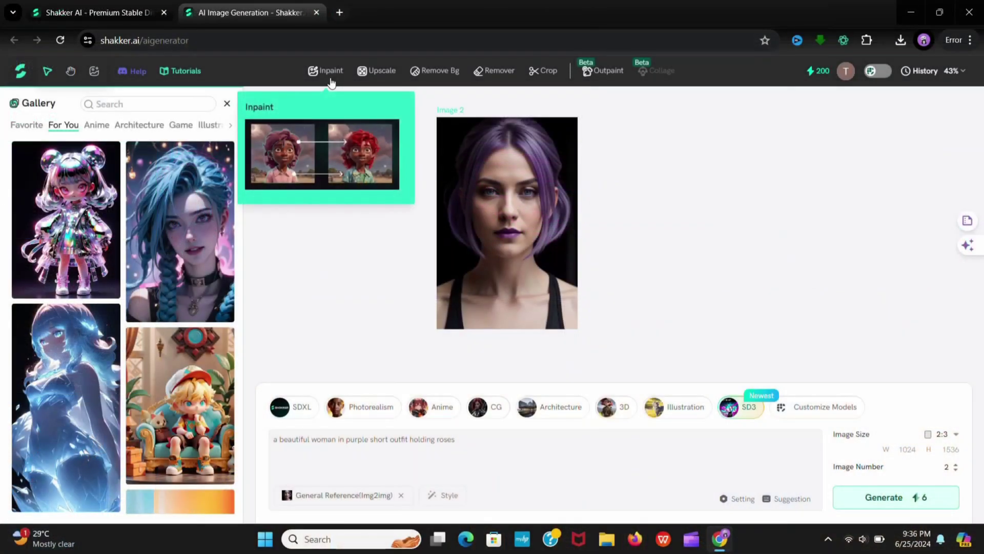
- Use Inpaint on the woman's portrait and select only her hair as the area to repaint
click(331, 81)
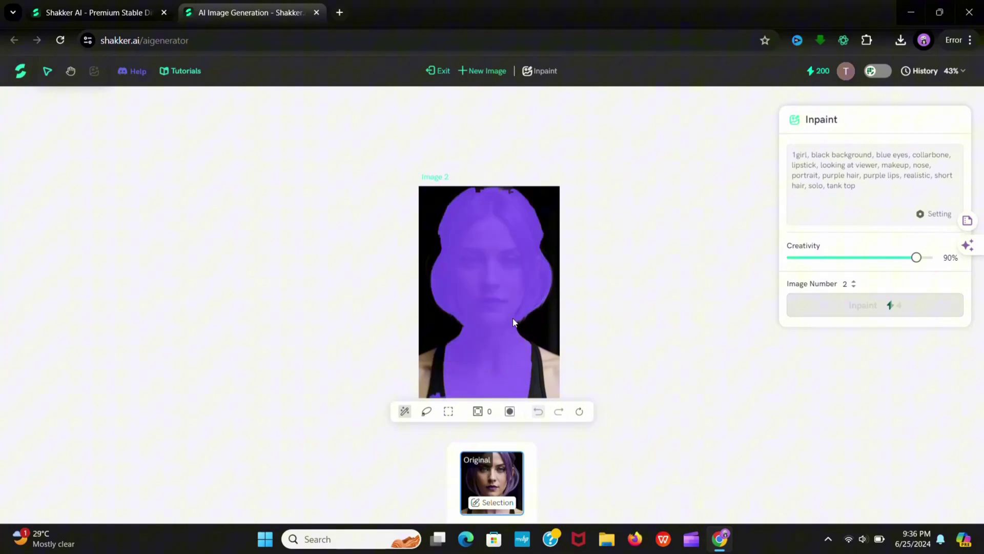
click(515, 220)
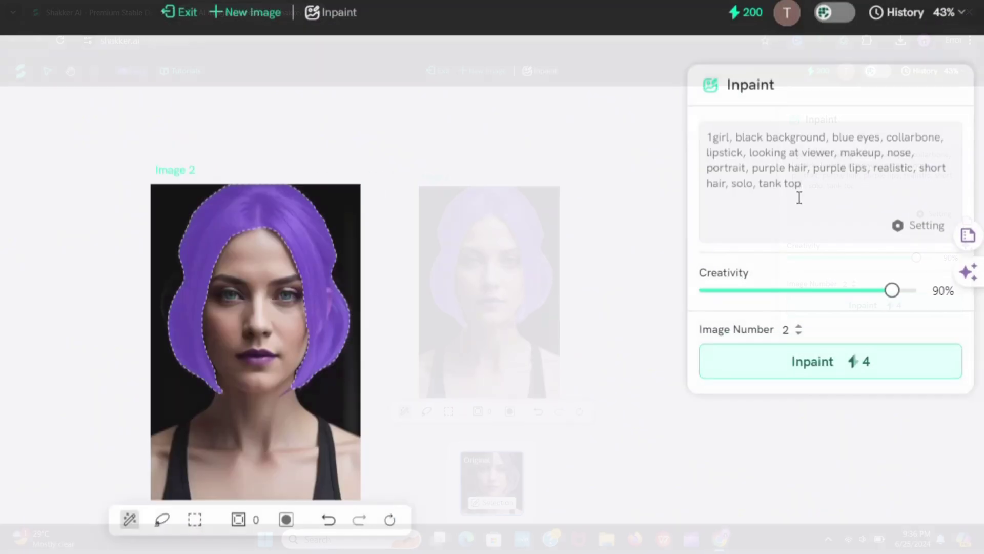
- Replace the whole inpaint prompt with "pink hair"
drag(856, 190, 789, 150)
key(BackSpace)
text(pink hair)
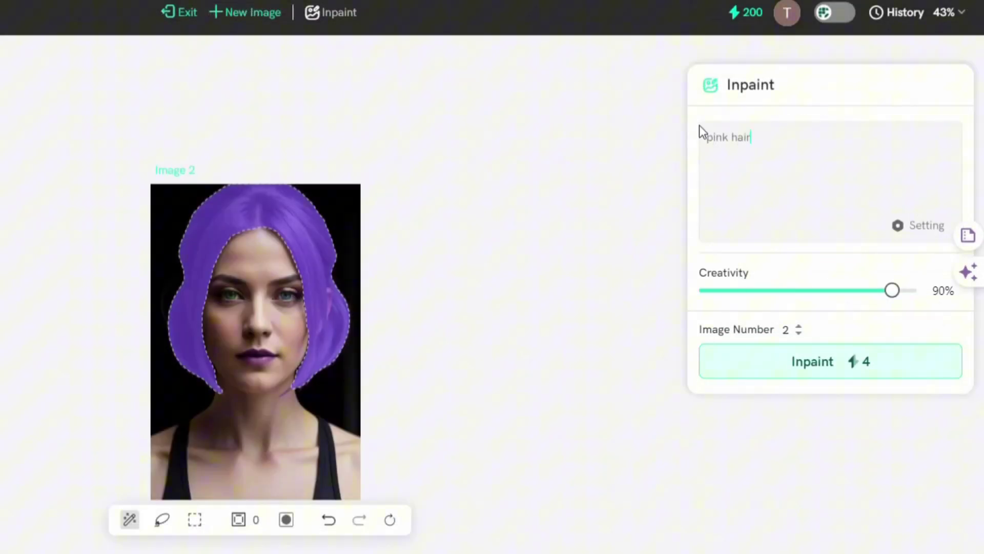
- Set the inpaint creativity to 75% and the image number to 4, and run the pink hair inpainting
drag(917, 258, 877, 257)
click(799, 326)
click(799, 327)
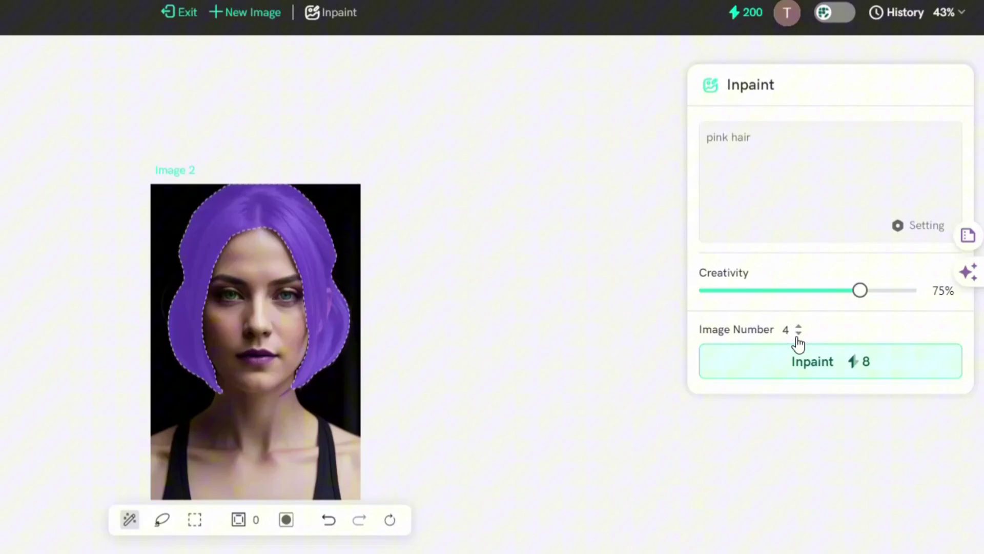
click(808, 364)
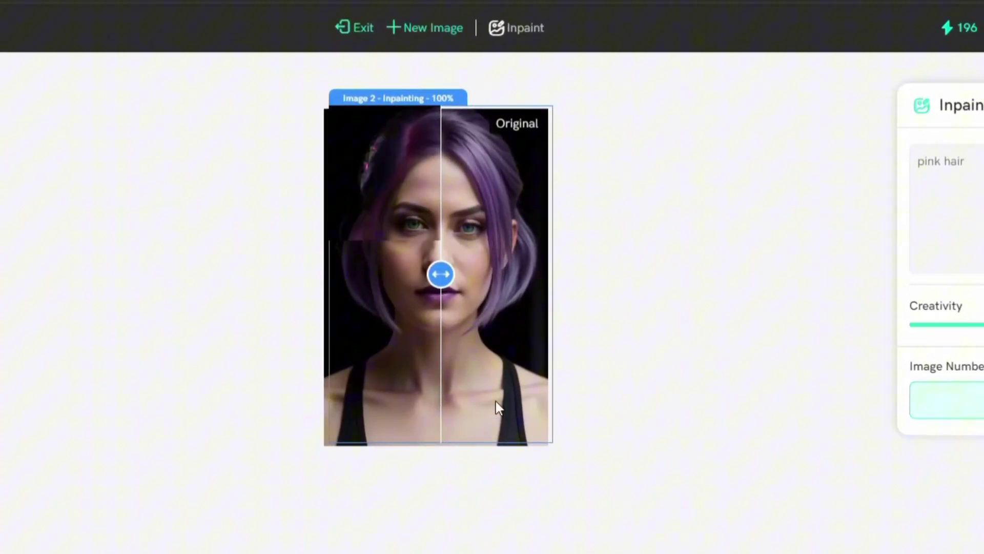
- Compare the inpainted pink hair variants with the original portrait using the before/after comparison
drag(428, 278, 575, 294)
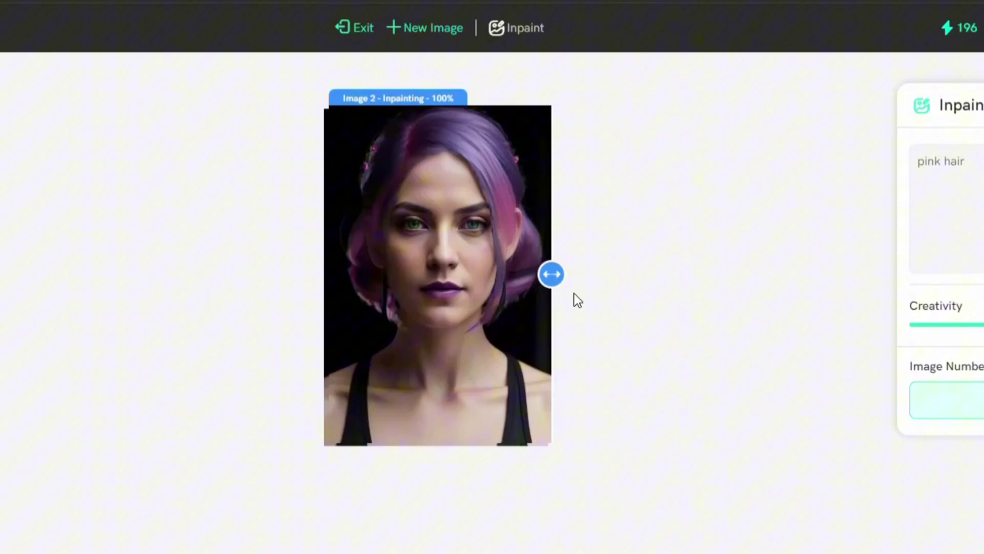
drag(441, 274, 596, 290)
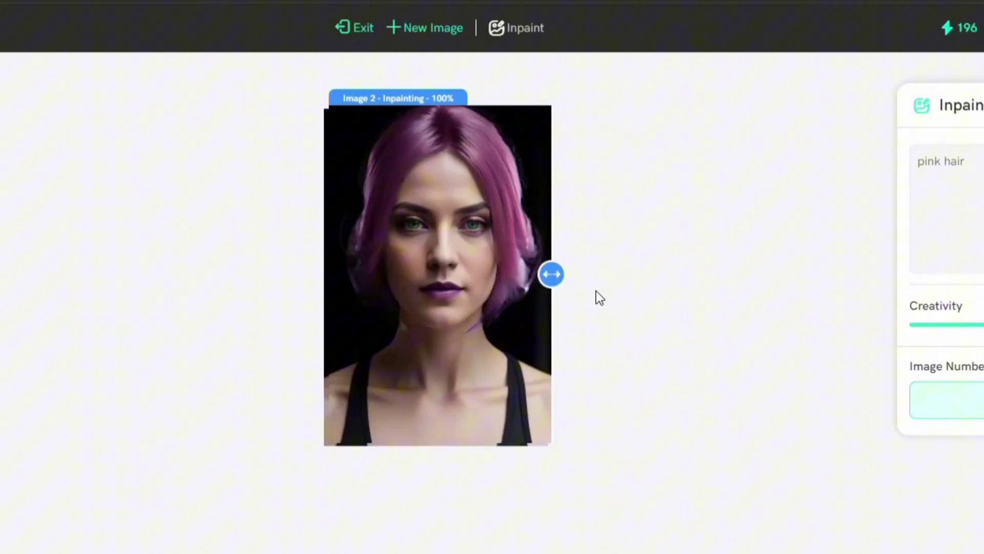
scroll(481, 306, up, 2)
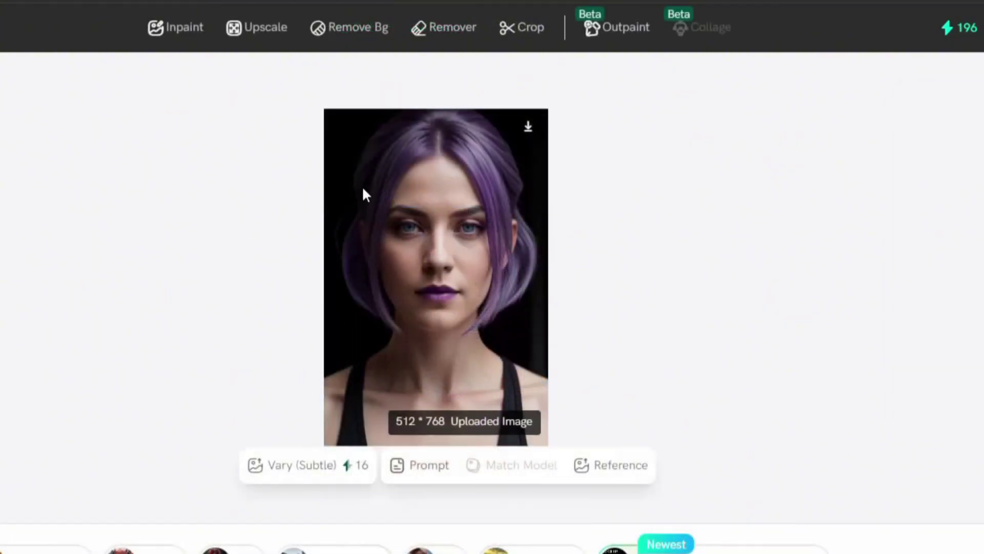
- Upscale the portrait 2x with strength 0.7, Realistic portrait style and details 0.72, and compare the result with the original
mouse_move(285, 28)
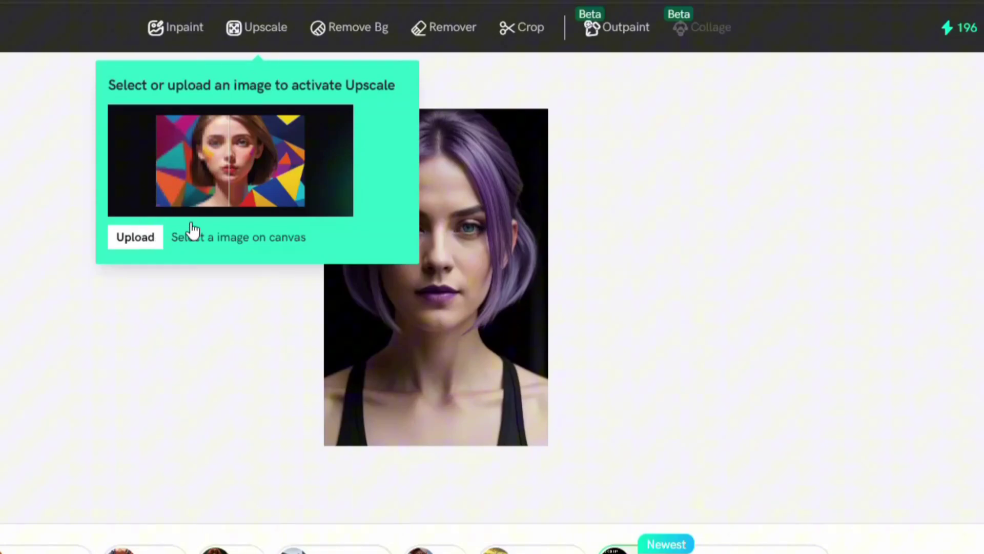
click(460, 234)
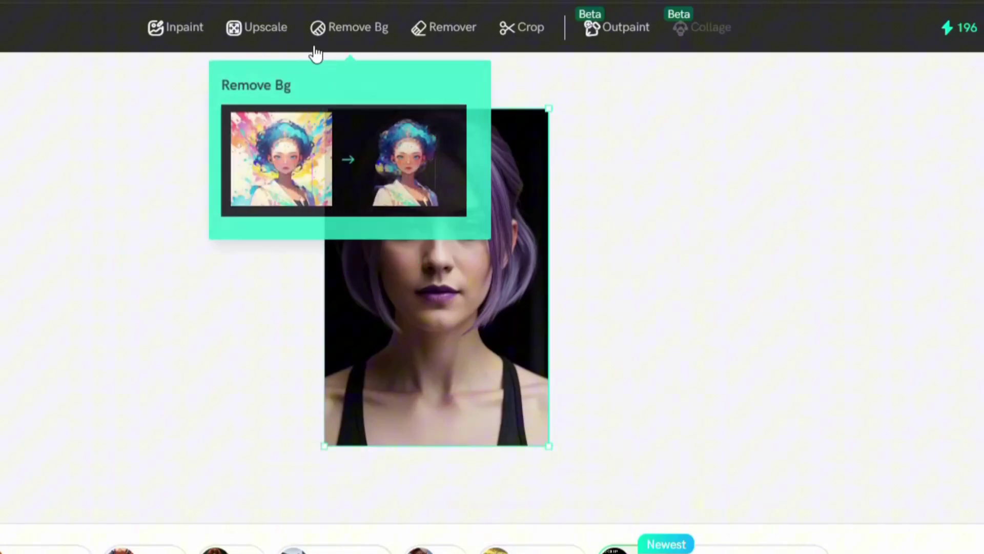
click(245, 41)
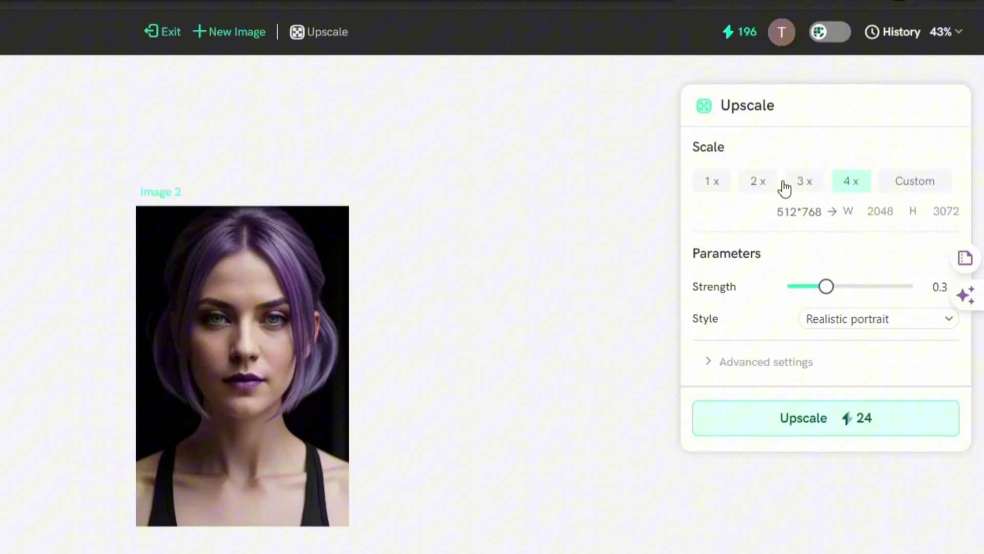
drag(864, 287, 873, 287)
click(880, 318)
click(761, 389)
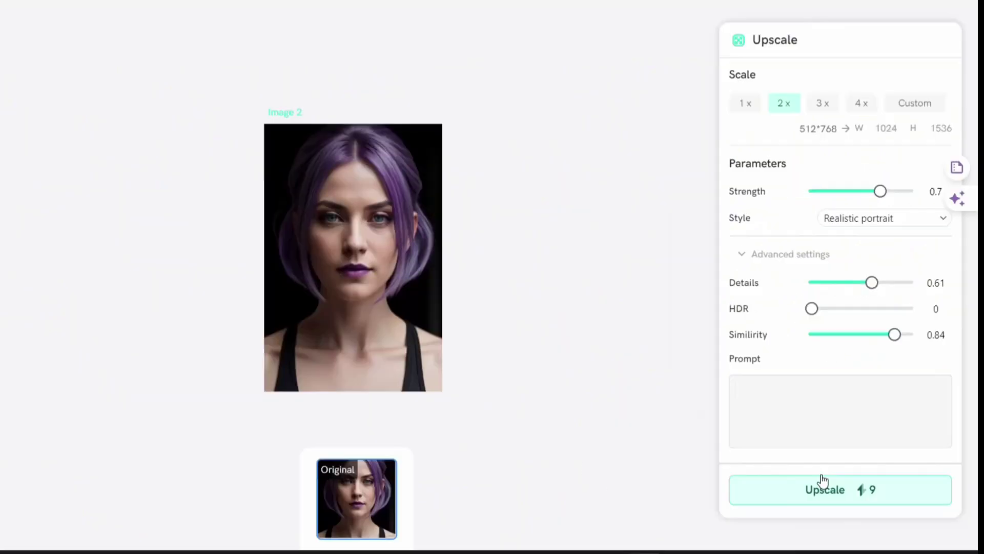
click(798, 553)
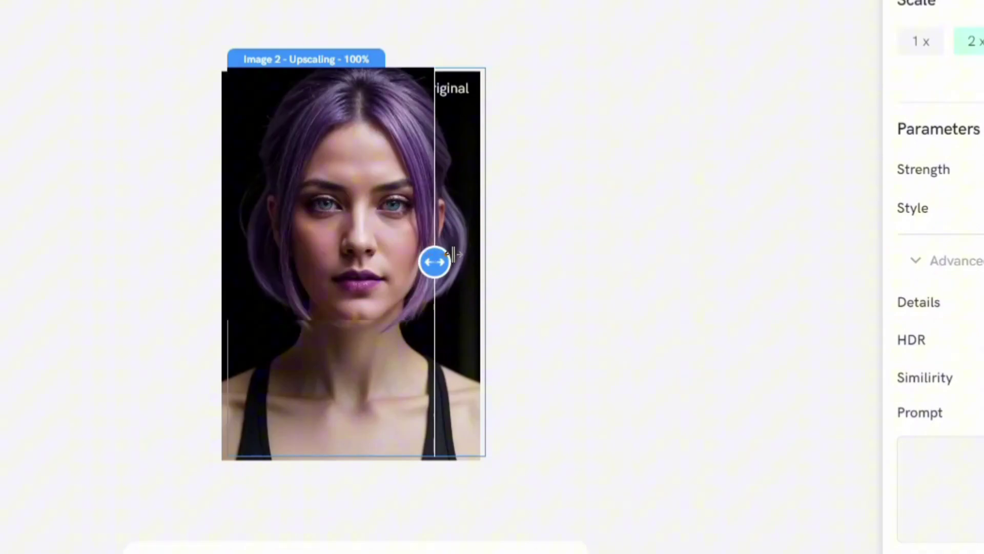
drag(435, 262, 521, 365)
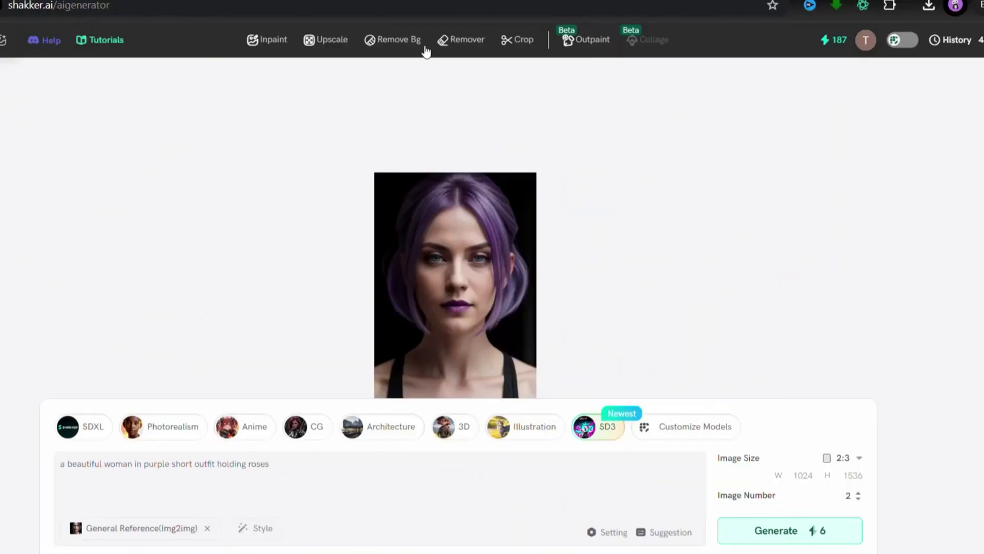
- Upload the pexels-olly-733872 photo for Remove Bg and cut out the woman from its background
mouse_move(419, 45)
mouse_move(392, 62)
click(292, 192)
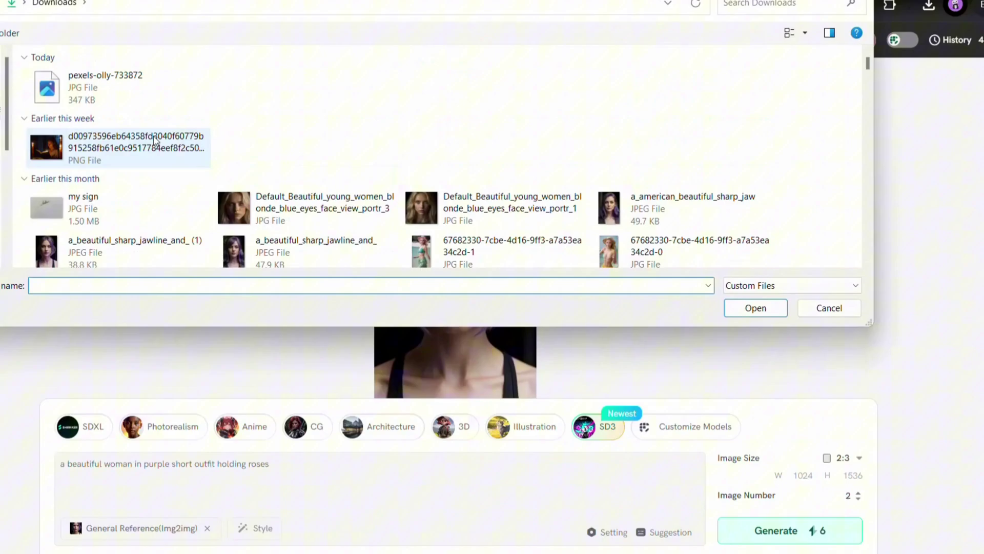
click(746, 306)
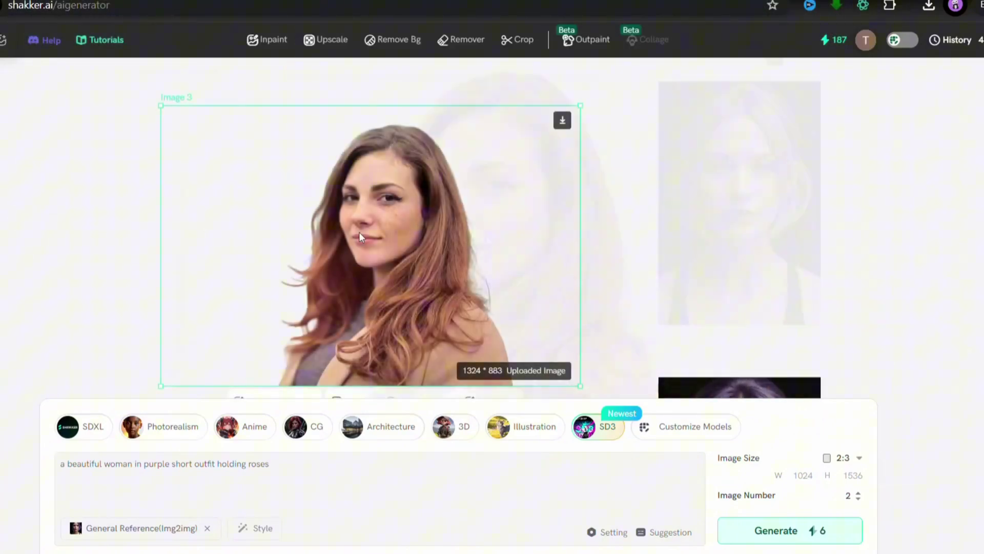
drag(431, 235, 416, 225)
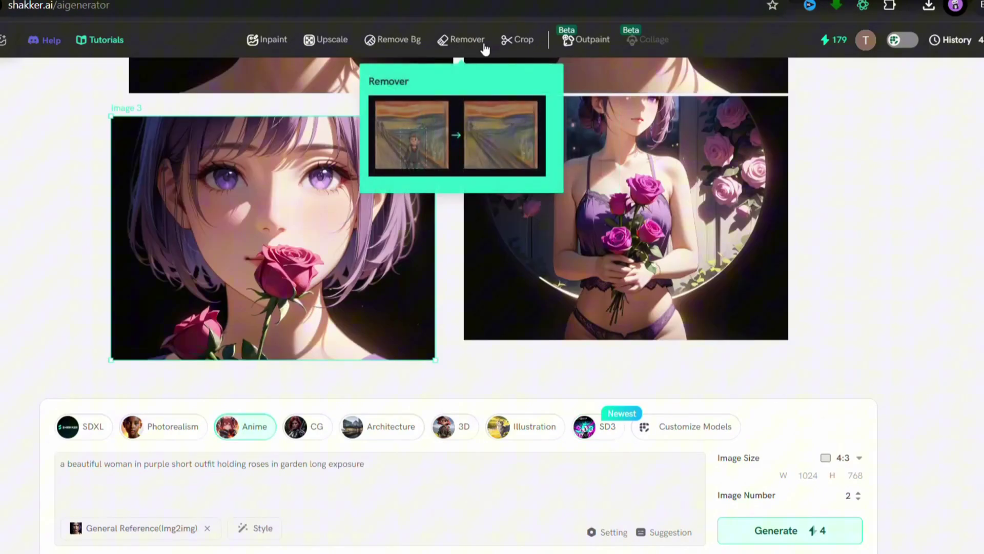
- Use Remover on the anime portrait to mask and erase the second rose near its lower-left corner
click(450, 46)
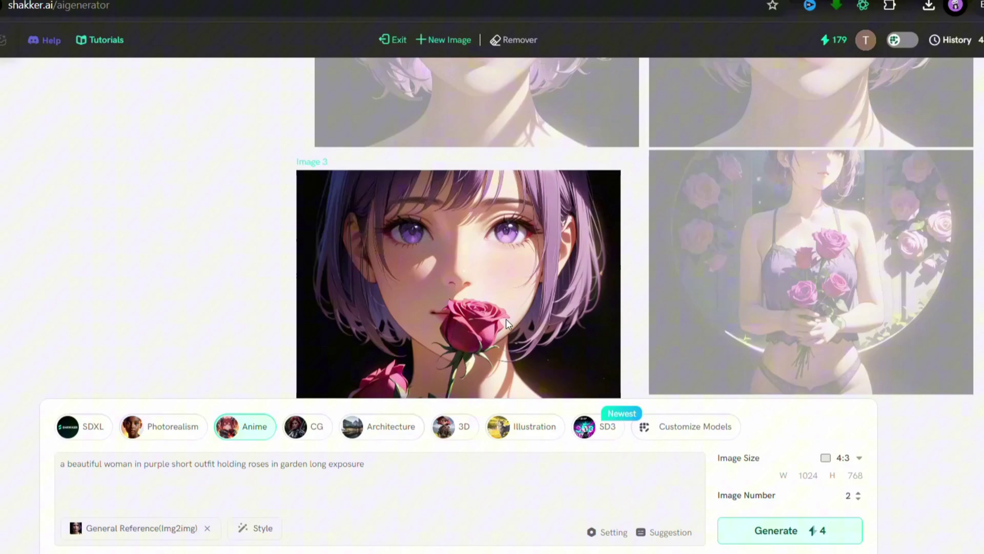
scroll(342, 308, down, 3)
scroll(361, 293, up, 2)
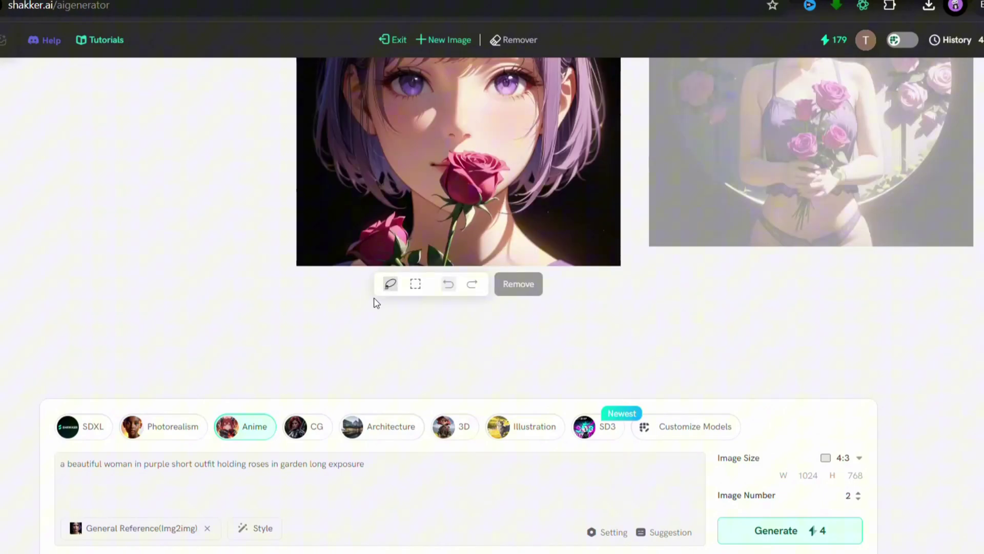
drag(434, 320, 420, 334)
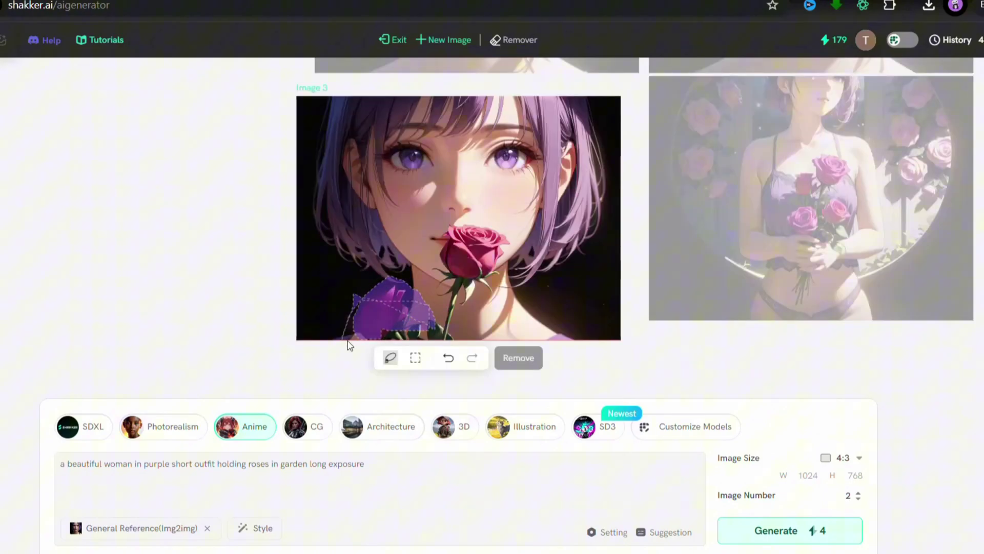
drag(349, 345, 424, 331)
click(518, 359)
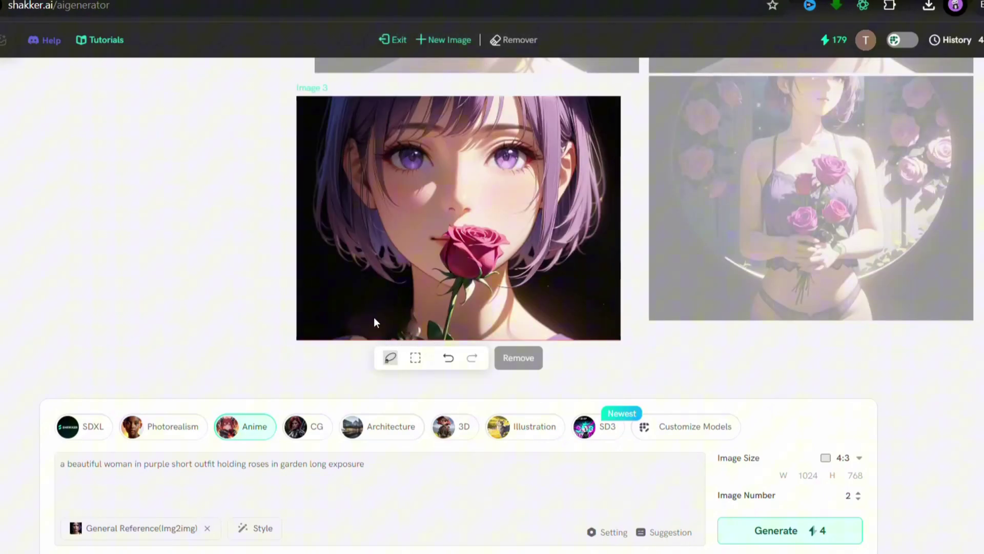
- Use Outpaint on the anime portrait and extend its frame beyond the lower-left corner
click(584, 38)
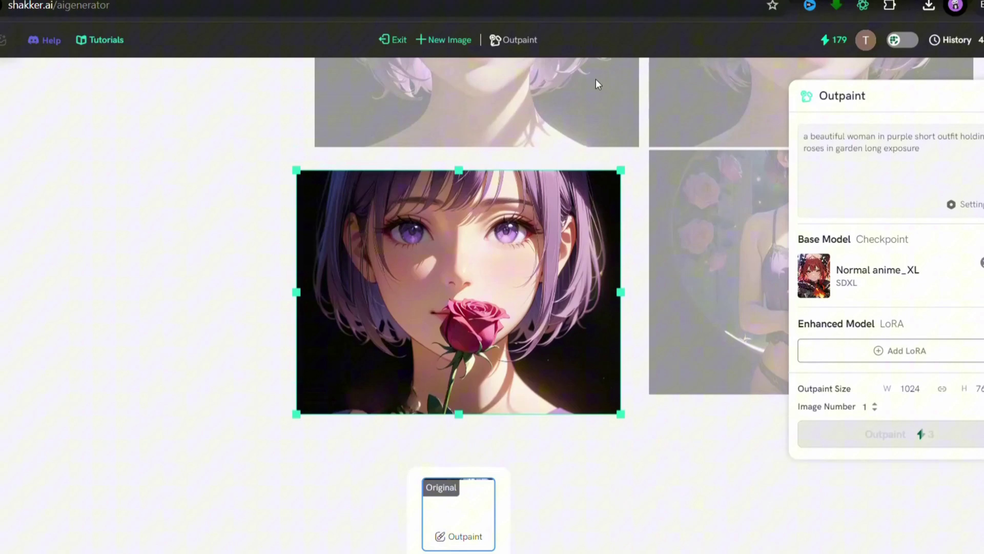
drag(296, 413, 137, 470)
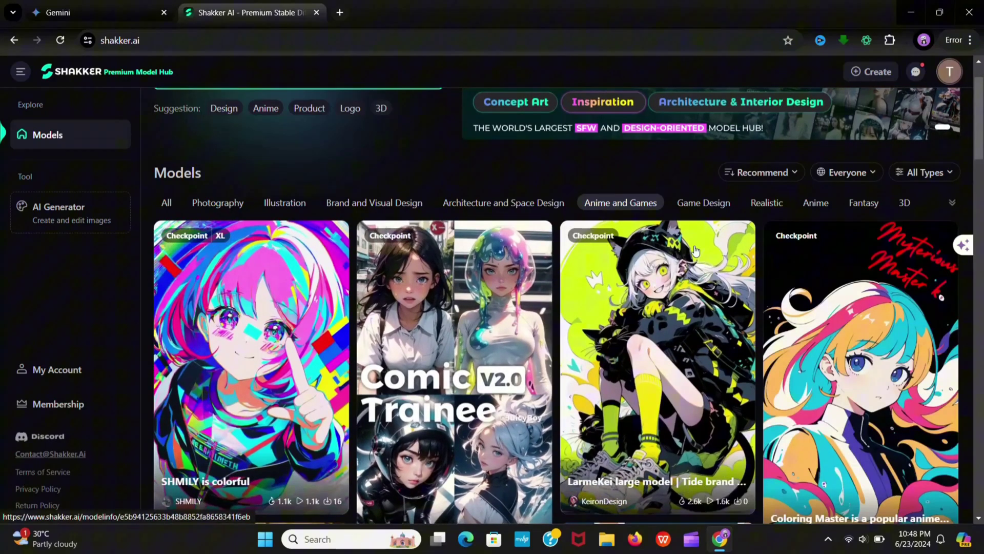
- Filter the Models page to the Realistic category
click(778, 201)
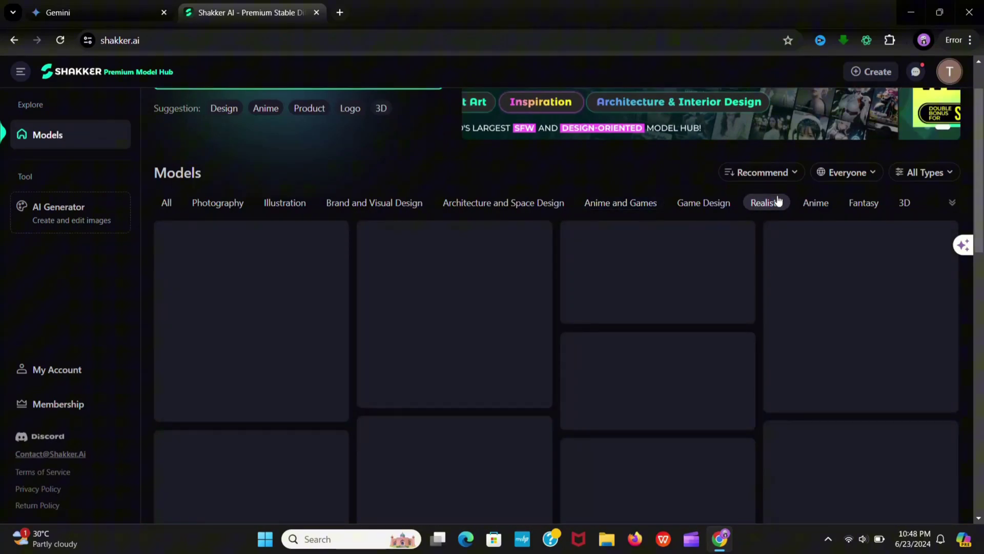